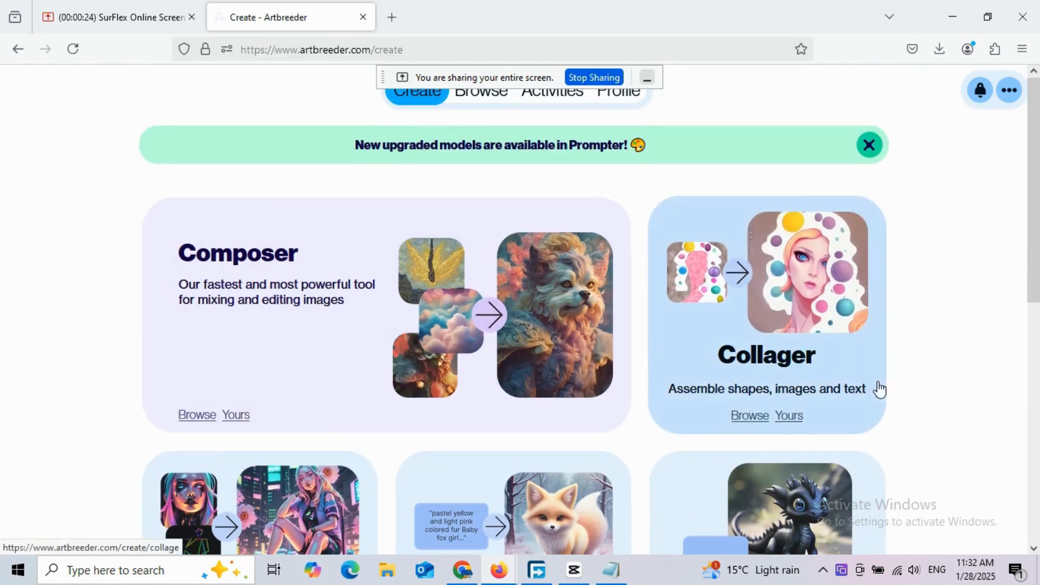
- Look over the available creation tools on the Create page and open Composer
{"action": "scroll", "coordinate": [905, 390], "scroll_direction": "down", "scroll_amount": 4}
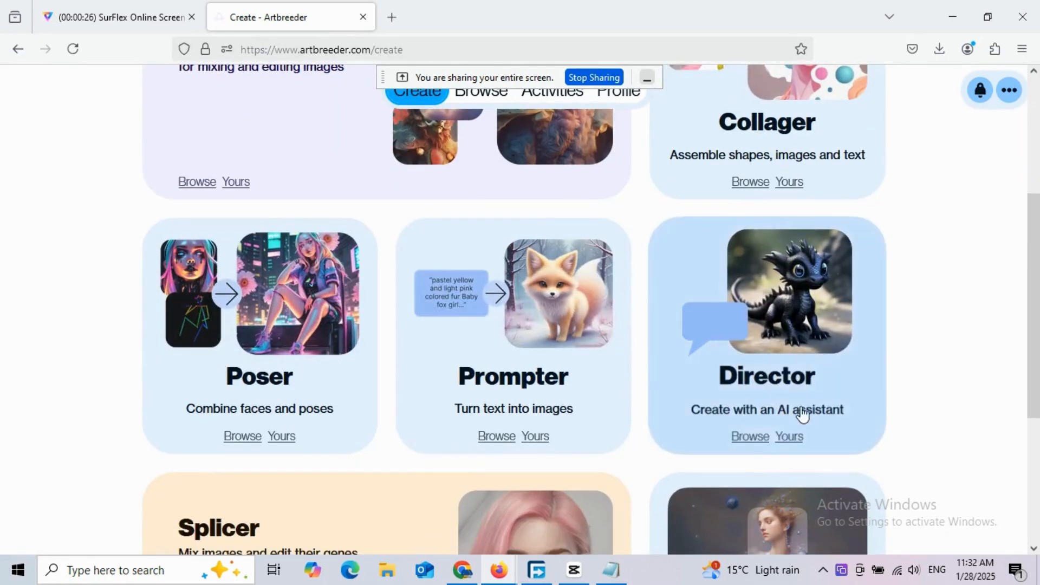
{"action": "scroll", "coordinate": [205, 417], "scroll_direction": "down", "scroll_amount": 4}
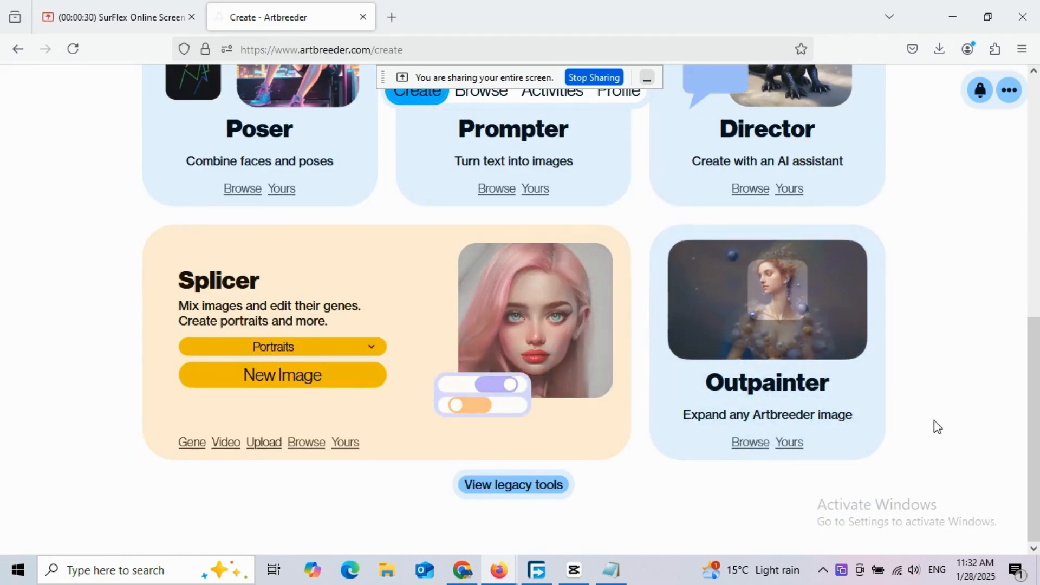
{"action": "scroll", "coordinate": [900, 413], "scroll_direction": "up", "scroll_amount": 5}
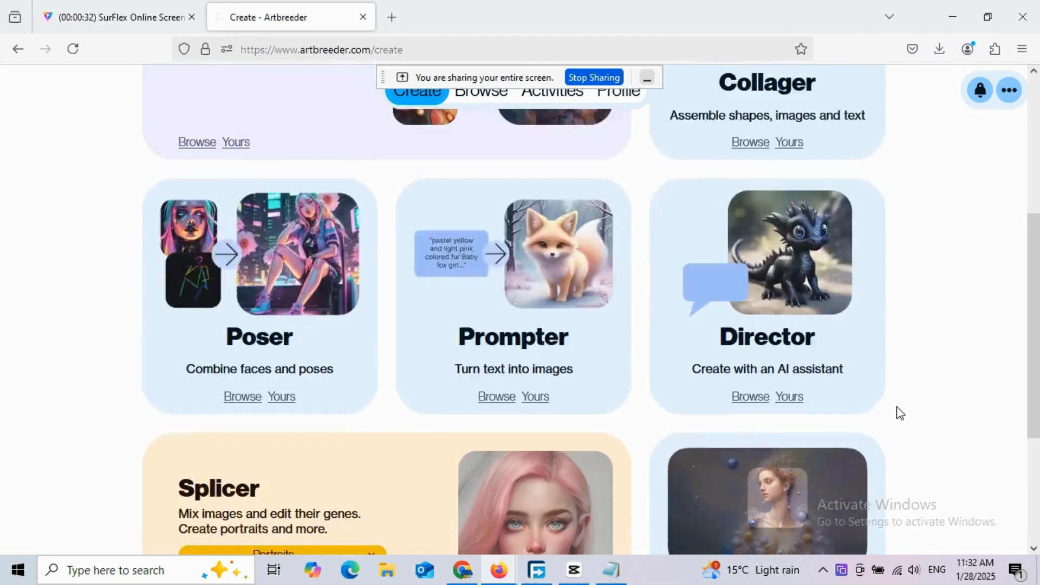
{"action": "scroll", "coordinate": [901, 413], "scroll_direction": "up", "scroll_amount": 3}
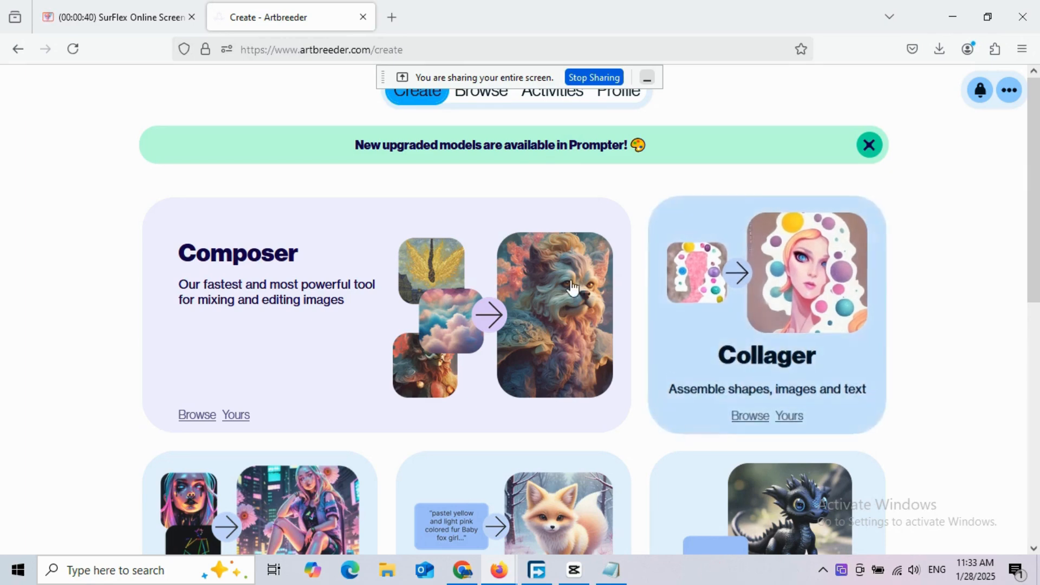
{"action": "left_click", "coordinate": [288, 327]}
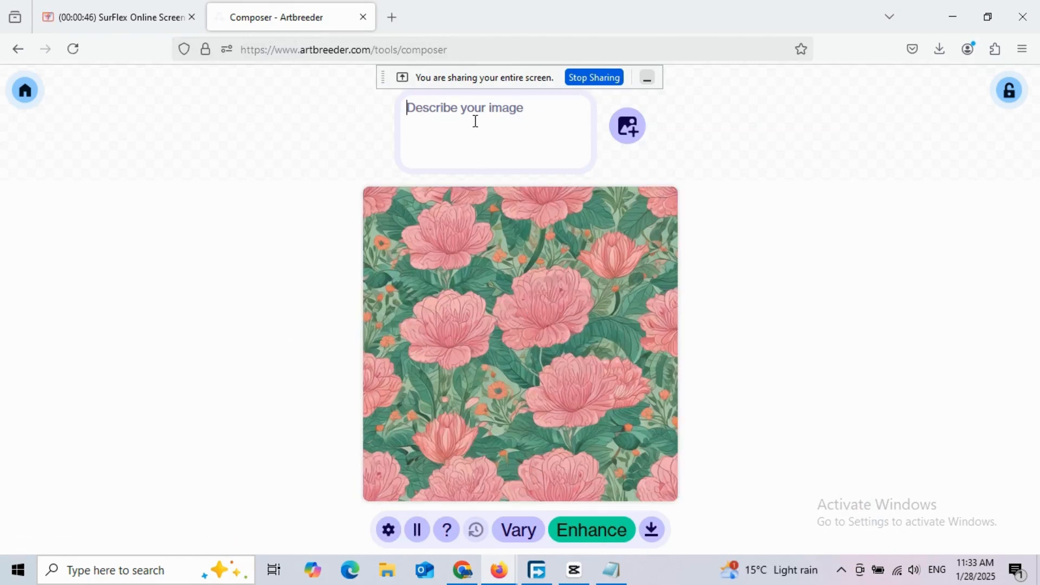
- Copy "Cat in soldier dress holding a gun," from the Notepad prompt file into Composer's image description
{"action": "left_click", "coordinate": [612, 569]}
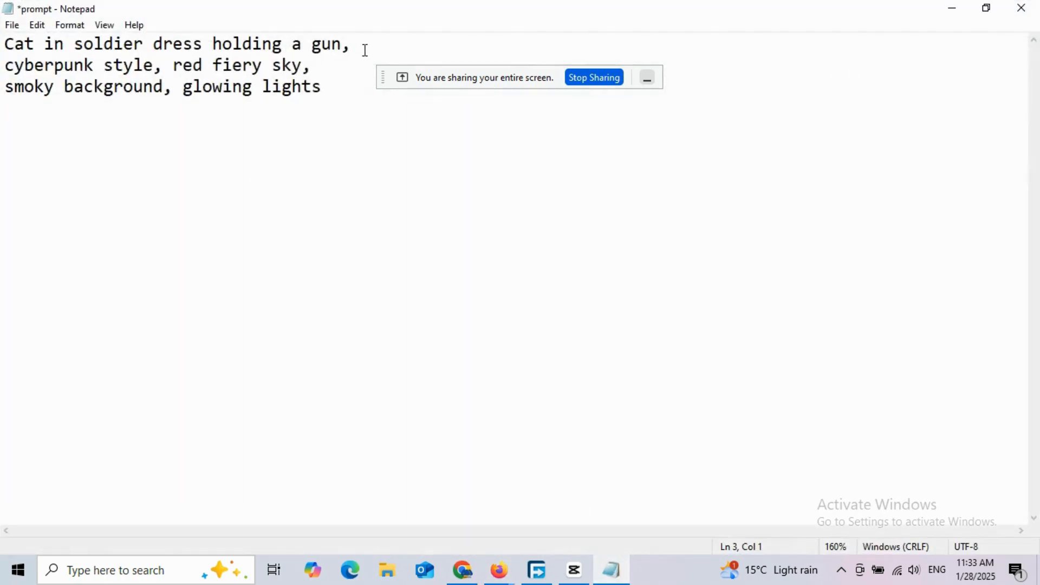
{"action": "left_click_drag", "start_coordinate": [363, 50], "coordinate": [4, 44]}
{"action": "right_click", "coordinate": [34, 43]}
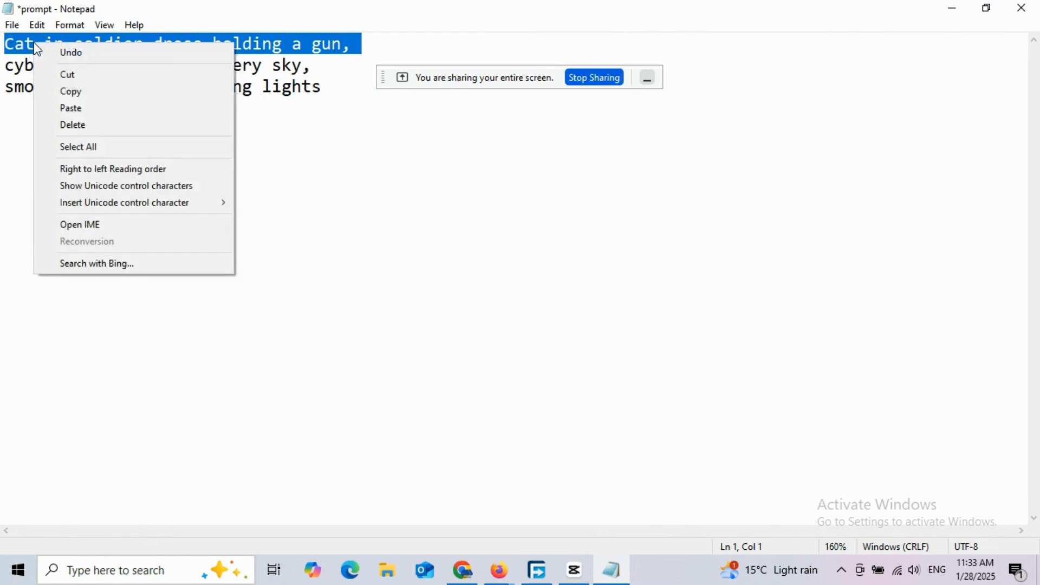
{"action": "left_click", "coordinate": [81, 93]}
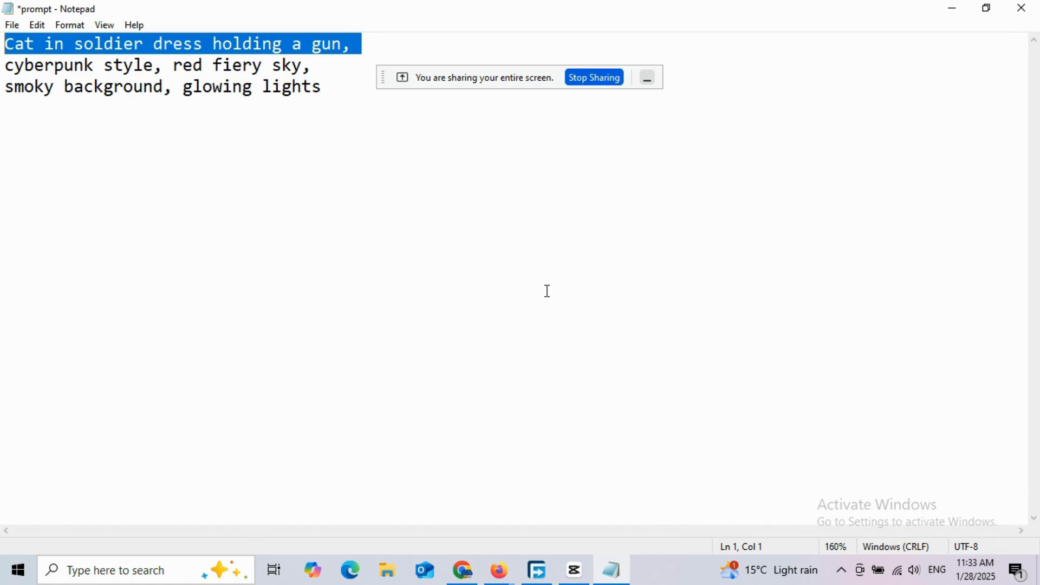
{"action": "left_click", "coordinate": [618, 570]}
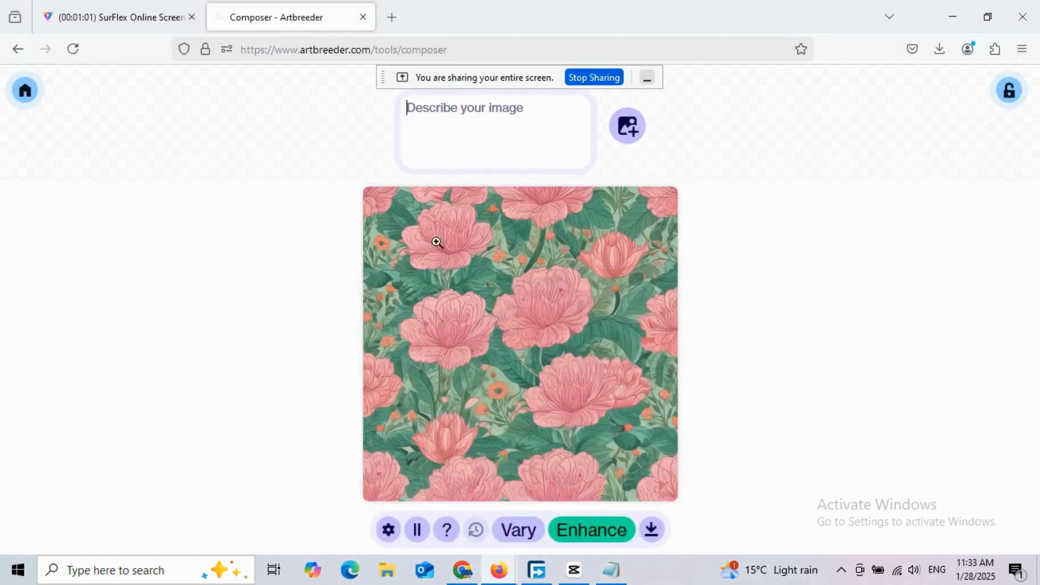
{"action": "right_click", "coordinate": [420, 119]}
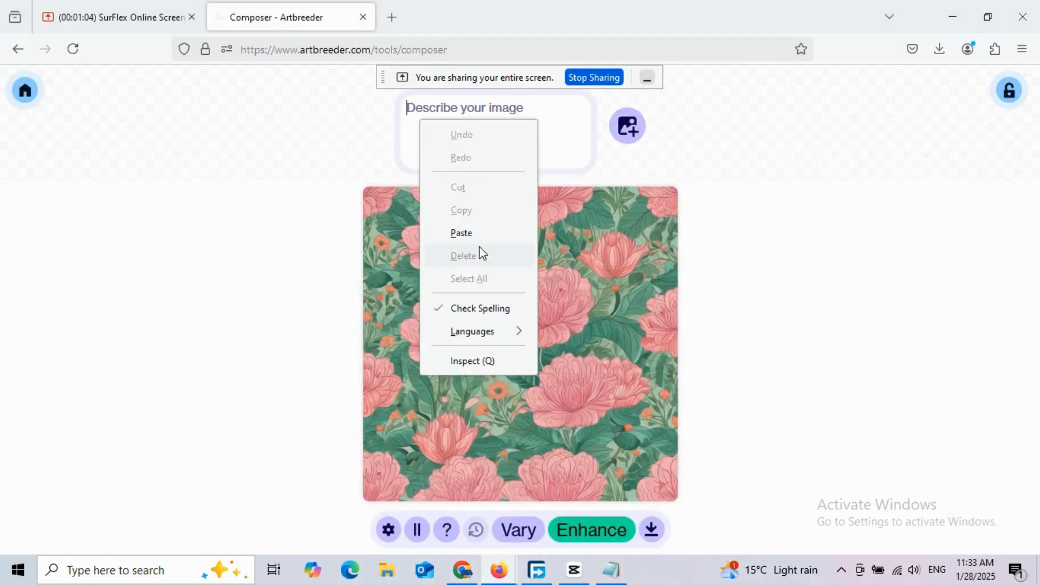
{"action": "left_click", "coordinate": [467, 233]}
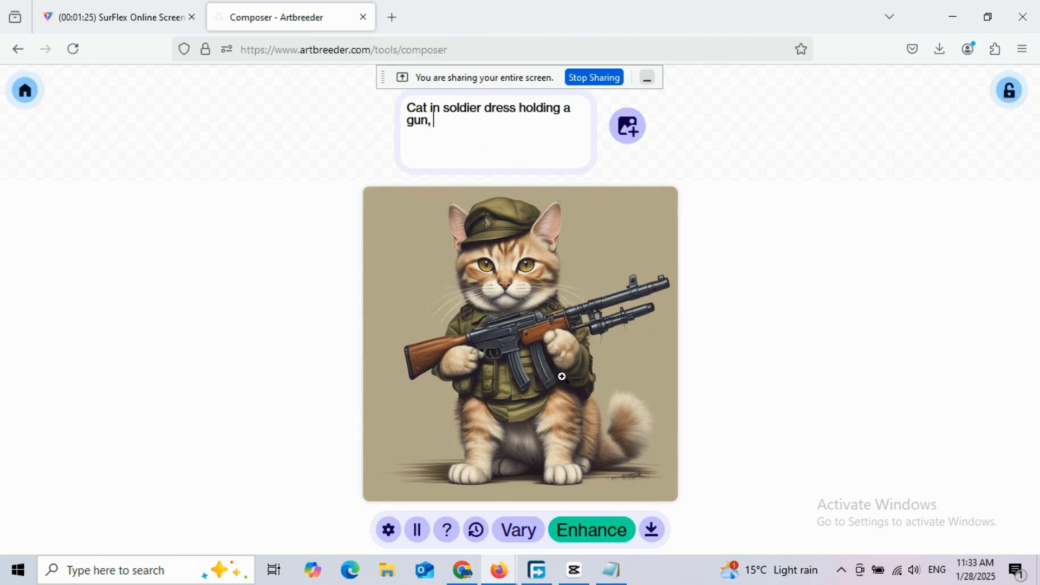
- Copy "cyberpunk style," from the Notepad prompt and append it to Composer's image description
{"action": "left_click", "coordinate": [612, 571]}
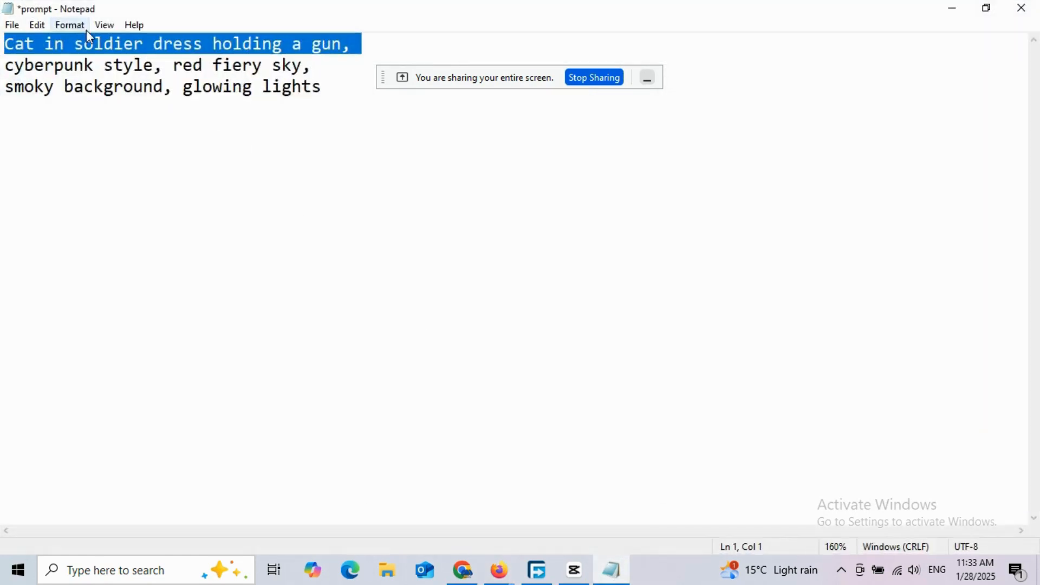
{"action": "left_click_drag", "start_coordinate": [4, 66], "coordinate": [161, 75]}
{"action": "right_click", "coordinate": [154, 67]}
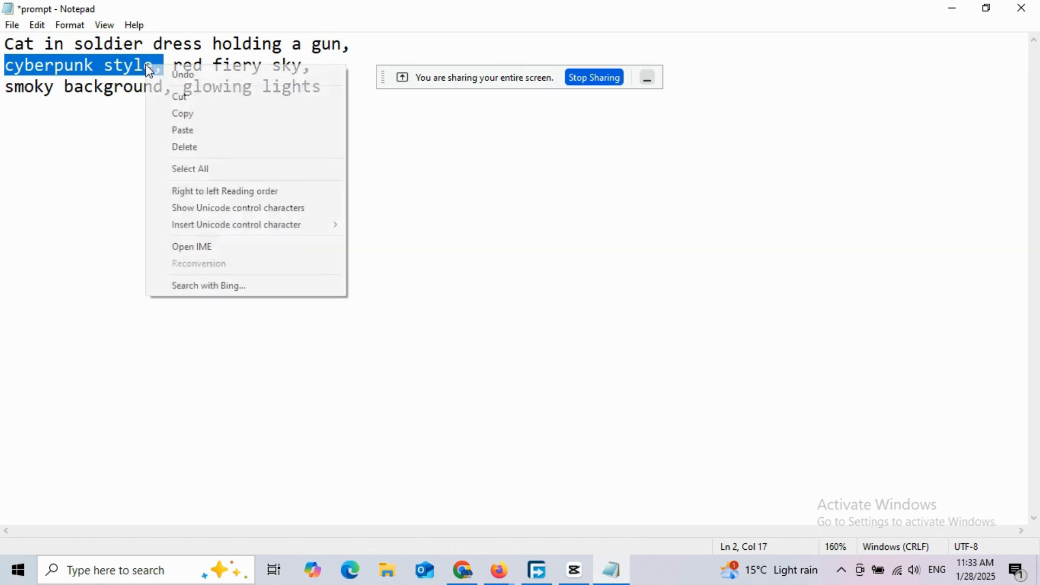
{"action": "left_click", "coordinate": [202, 111]}
{"action": "left_click", "coordinate": [952, 8]}
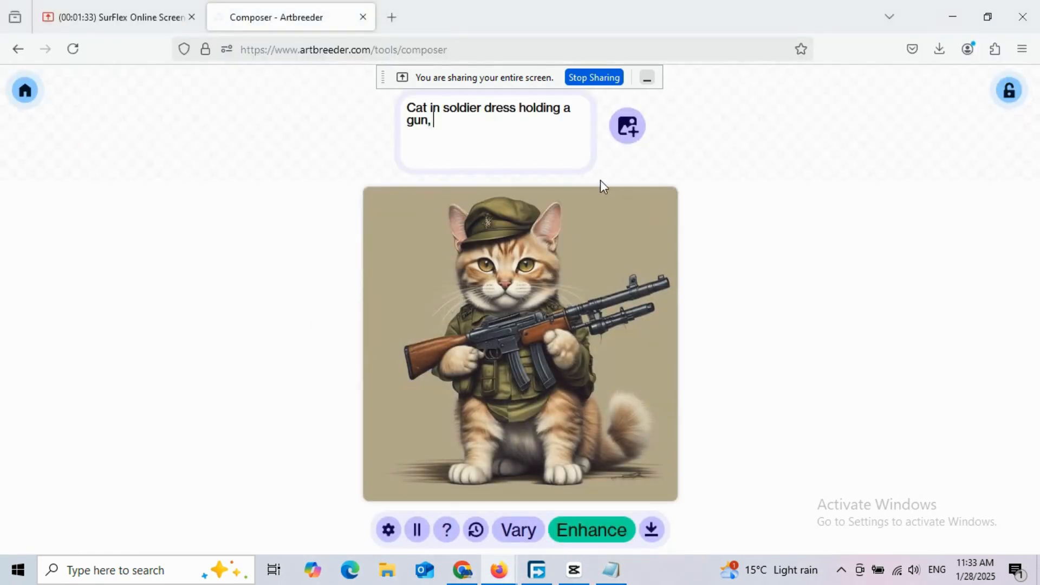
{"action": "right_click", "coordinate": [449, 126]}
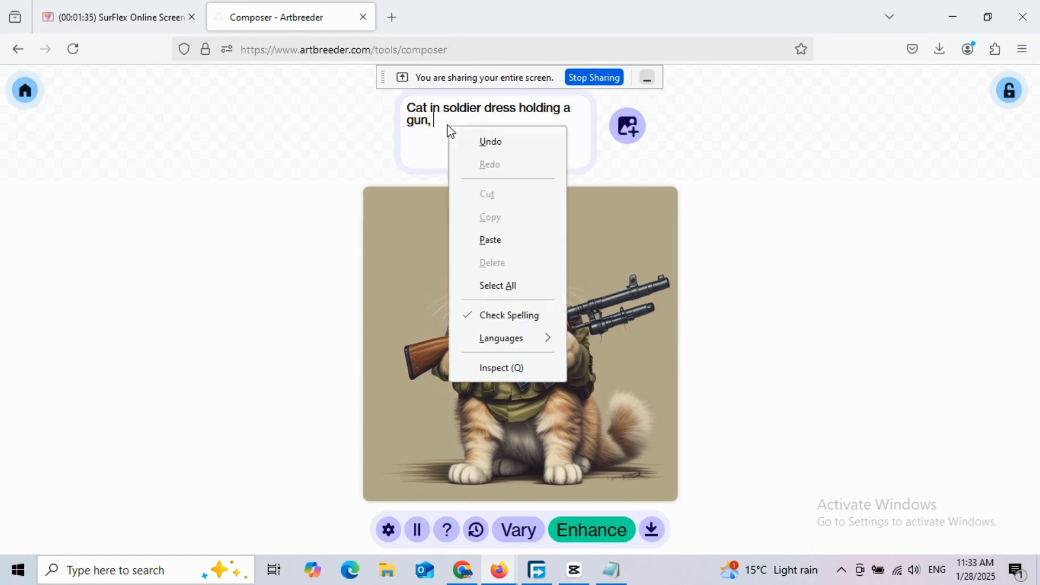
{"action": "left_click", "coordinate": [530, 234]}
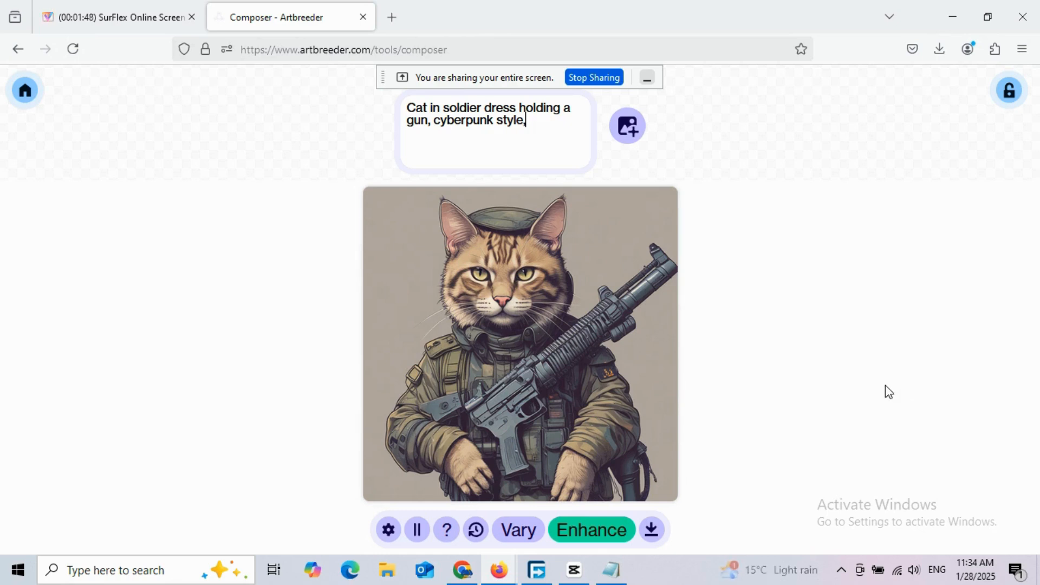
- Copy "red fiery sky," from the Notepad prompt and append it to the image description in Composer
{"action": "left_click", "coordinate": [616, 578]}
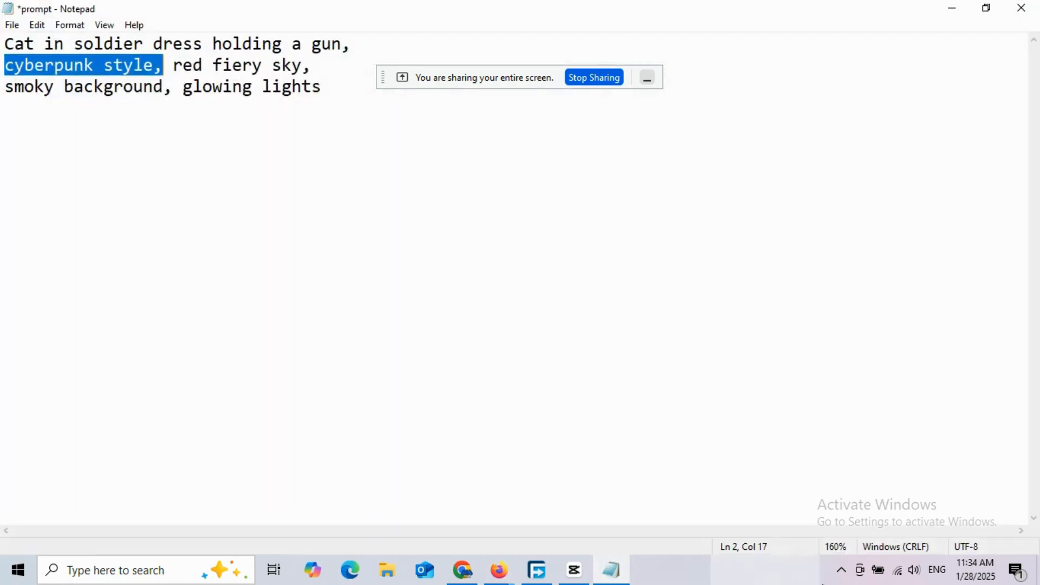
{"action": "left_click_drag", "start_coordinate": [174, 67], "coordinate": [313, 67]}
{"action": "right_click", "coordinate": [297, 66]}
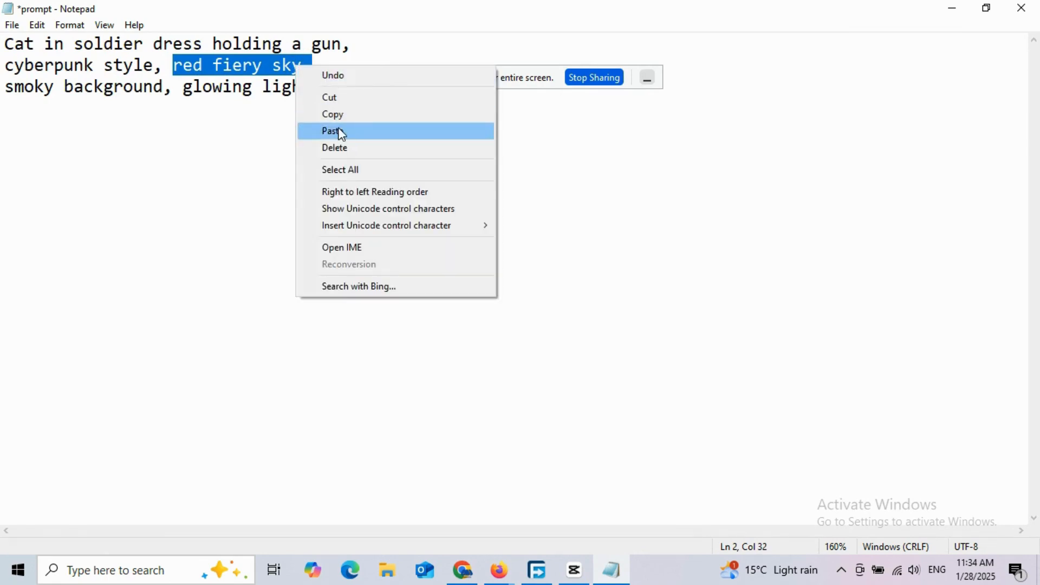
{"action": "left_click", "coordinate": [334, 116]}
{"action": "left_click", "coordinate": [956, 12]}
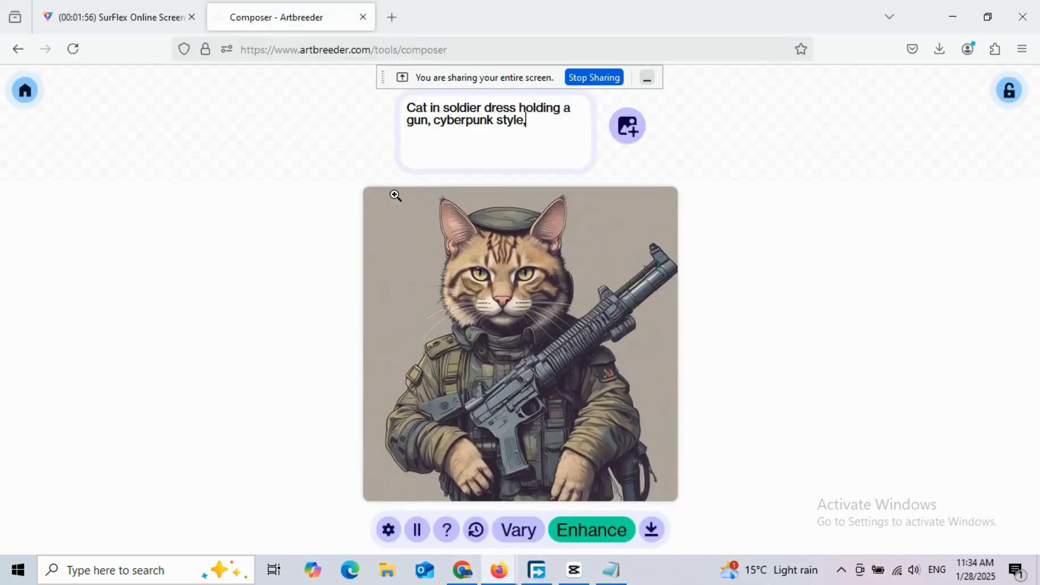
{"action": "right_click", "coordinate": [532, 123]}
{"action": "left_click", "coordinate": [596, 239]}
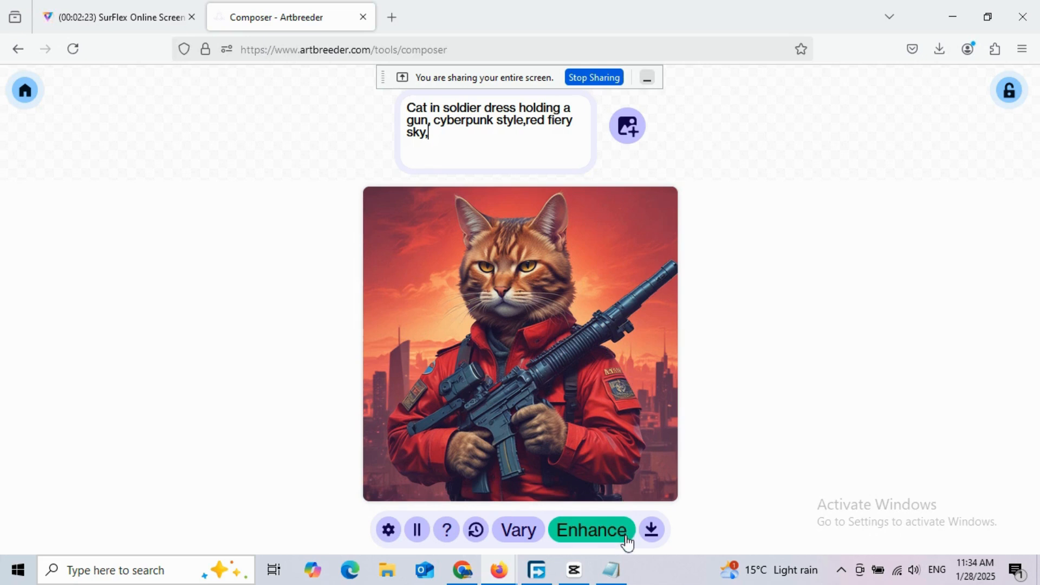
- Copy "smoky background, glowing lights" from the Notepad prompt and add it at the end of Composer's image description
{"action": "left_click", "coordinate": [624, 560]}
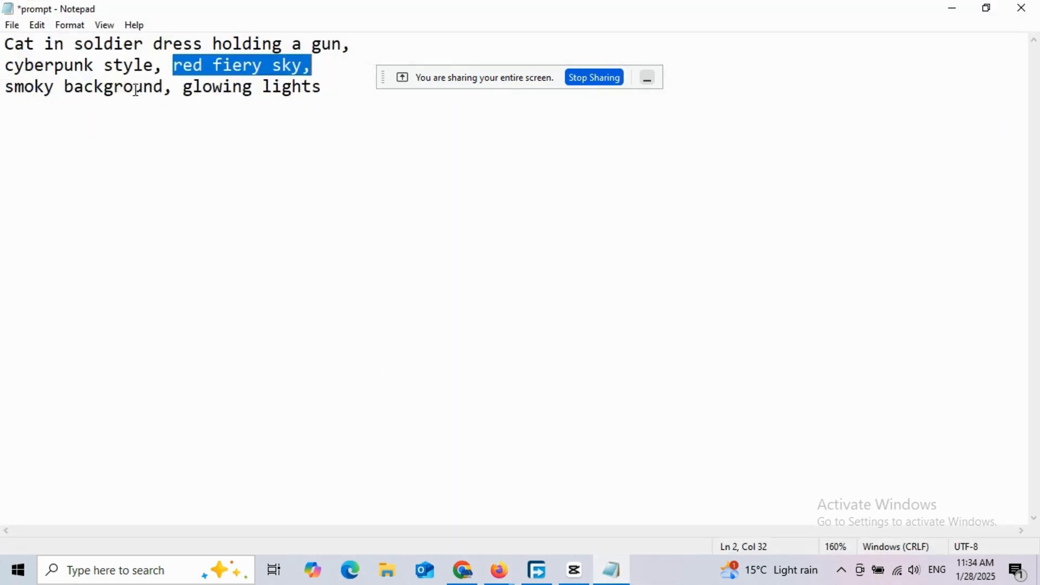
{"action": "left_click", "coordinate": [175, 93]}
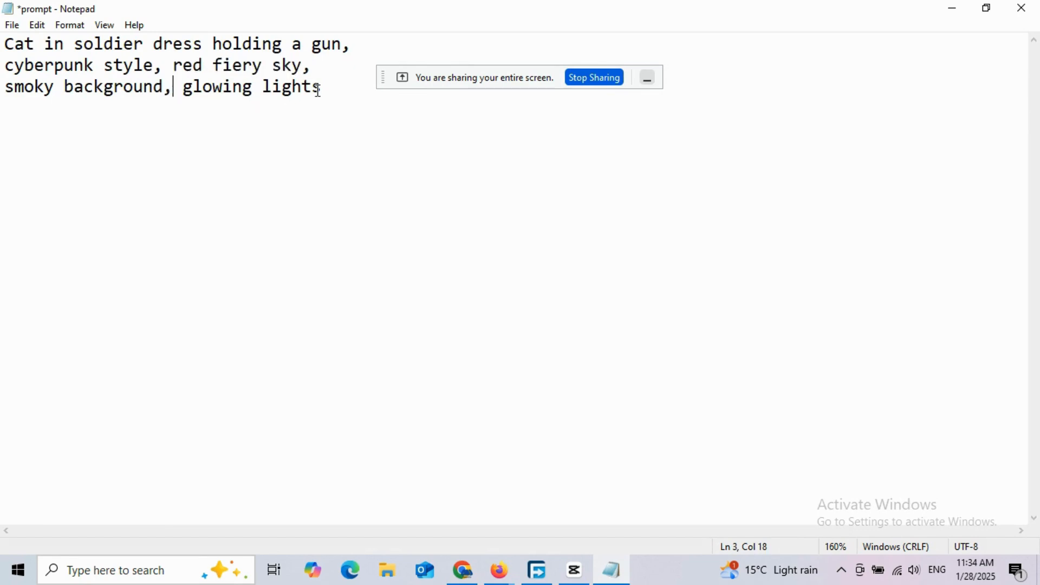
{"action": "left_click_drag", "start_coordinate": [337, 92], "coordinate": [21, 93]}
{"action": "right_click", "coordinate": [97, 95]}
{"action": "left_click", "coordinate": [135, 145]}
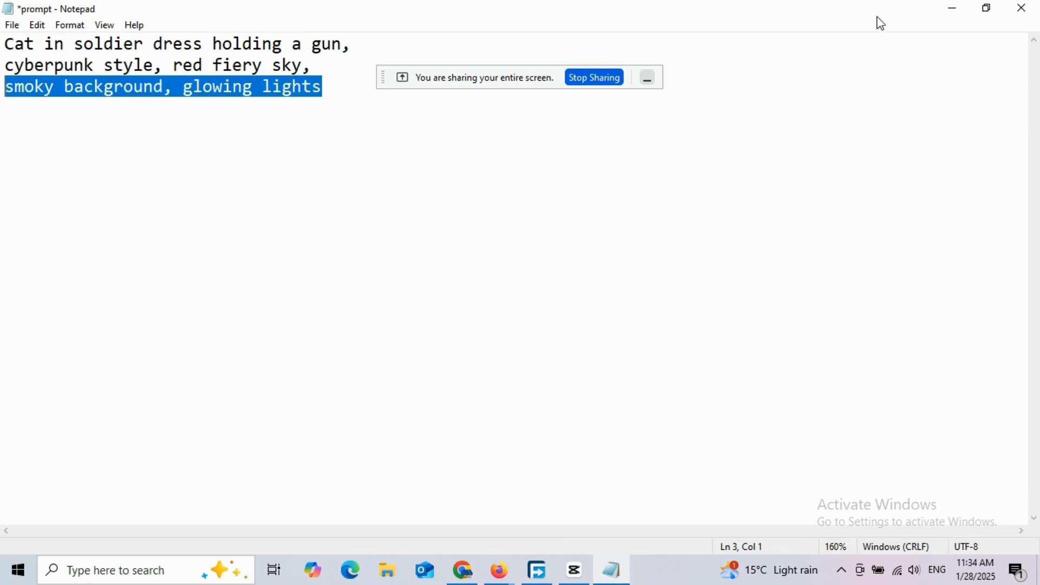
{"action": "left_click", "coordinate": [951, 12]}
{"action": "right_click", "coordinate": [450, 136]}
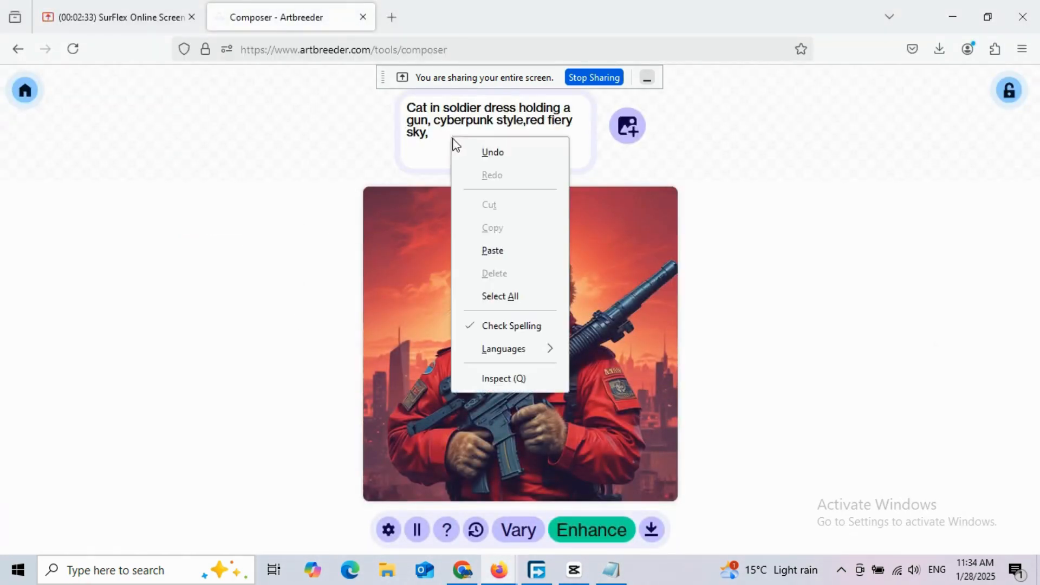
{"action": "left_click", "coordinate": [522, 248]}
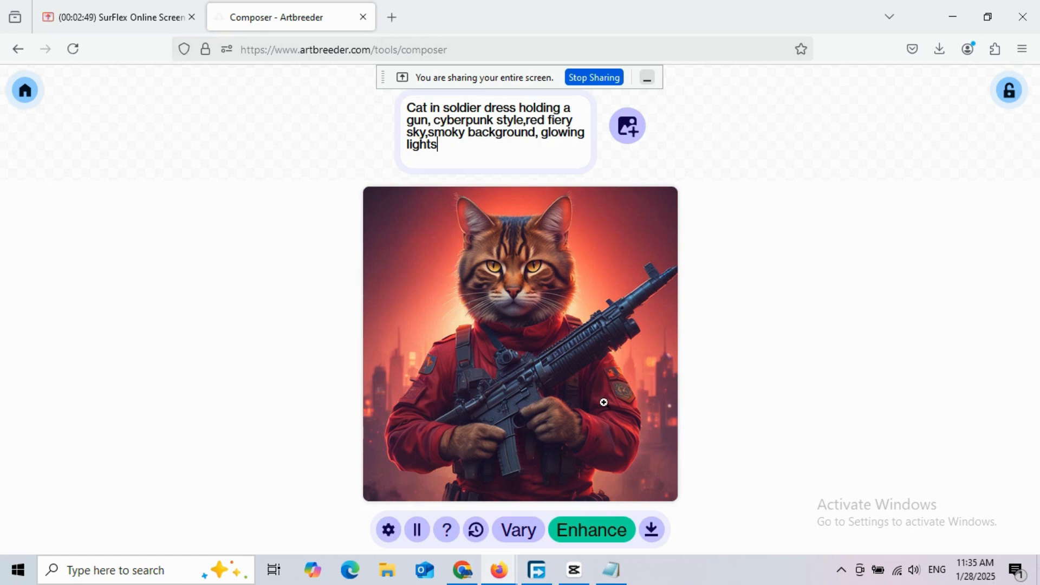
- Generate variations of the cat image and use seed 8320, then vary that image again and use seed 8949
{"action": "left_click", "coordinate": [528, 529]}
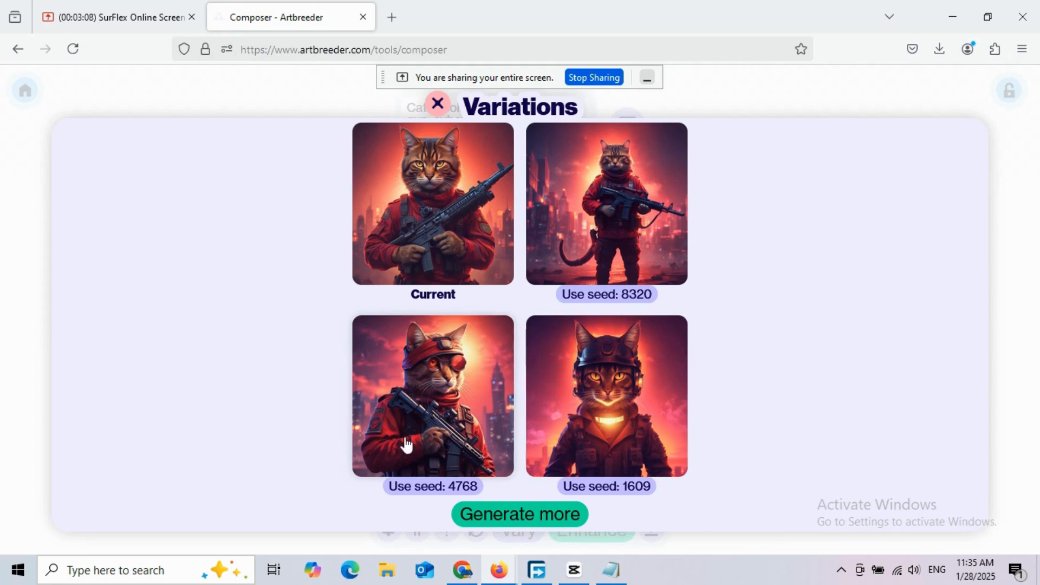
{"action": "left_click", "coordinate": [601, 193]}
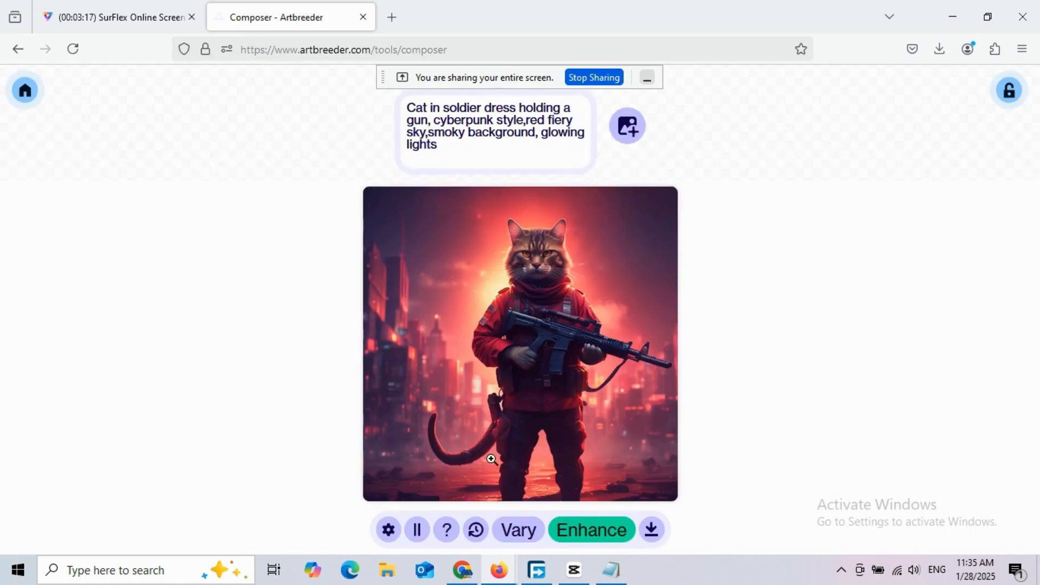
{"action": "left_click", "coordinate": [517, 531]}
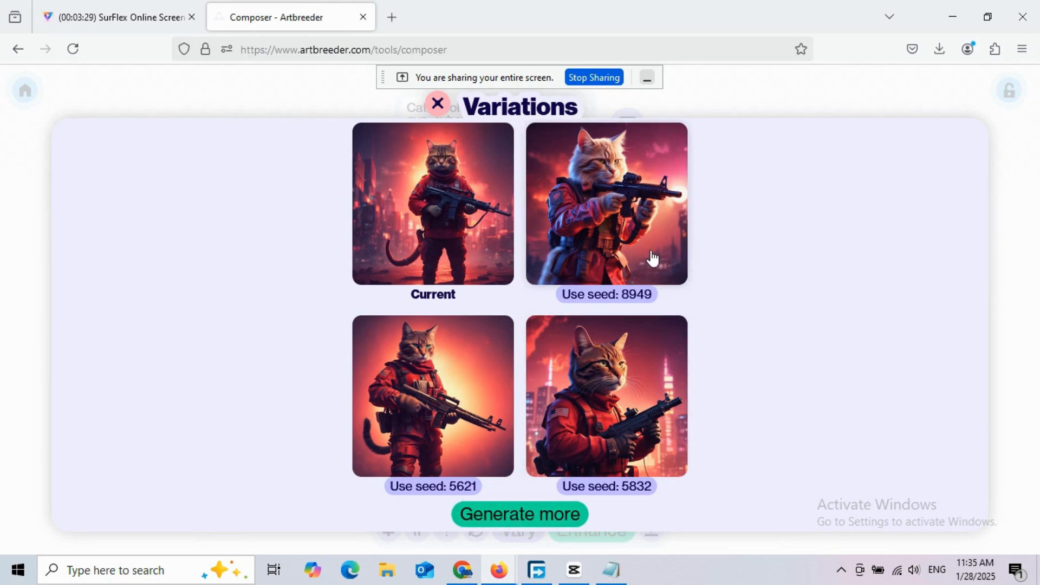
{"action": "left_click", "coordinate": [612, 244]}
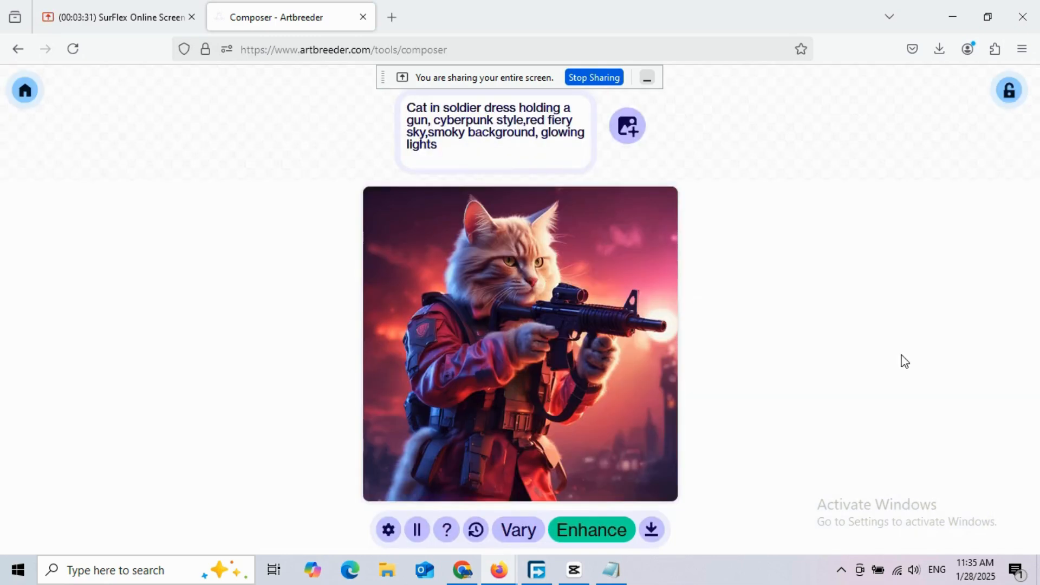